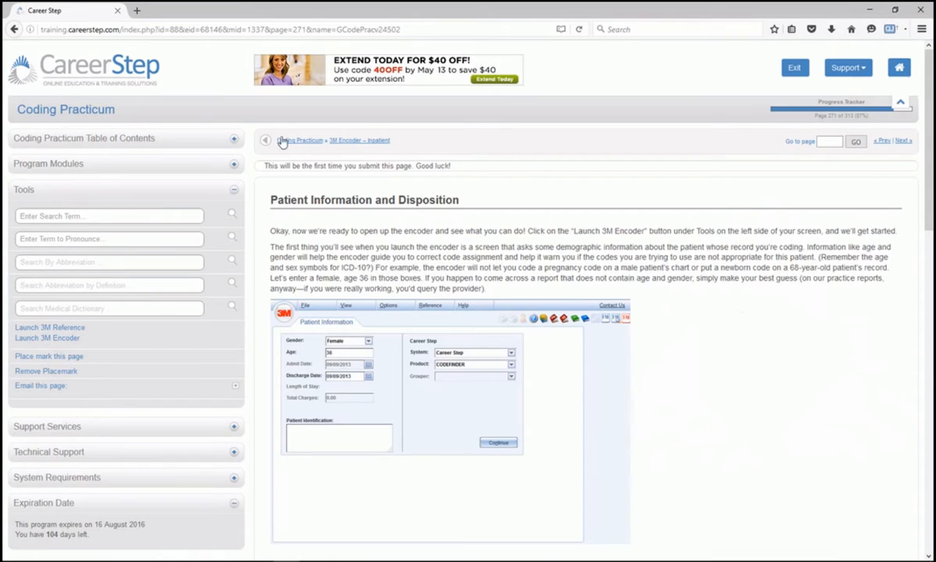
Step: Launch the 3M Encoder and enter the patient's gender as Female and age as 55
left_click(35, 339)
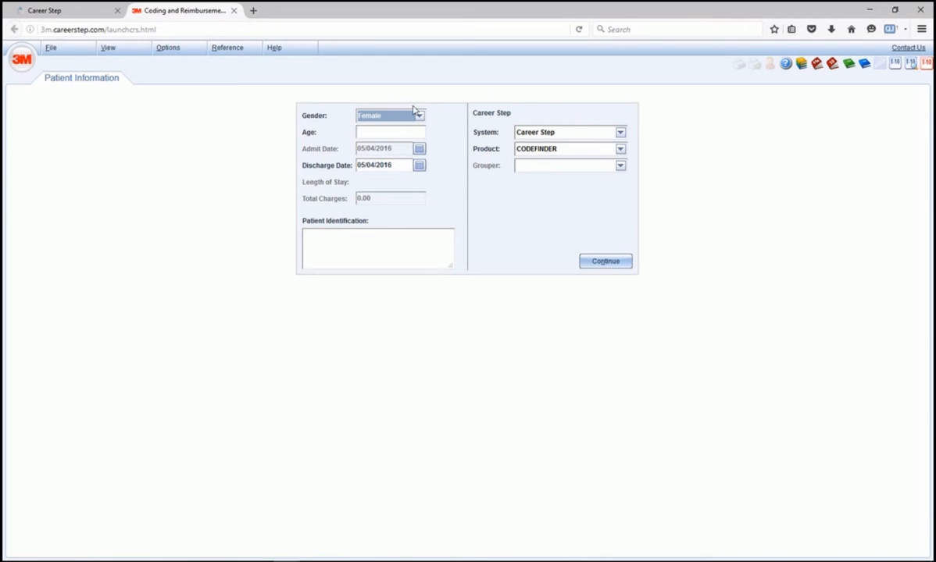
left_click(390, 115)
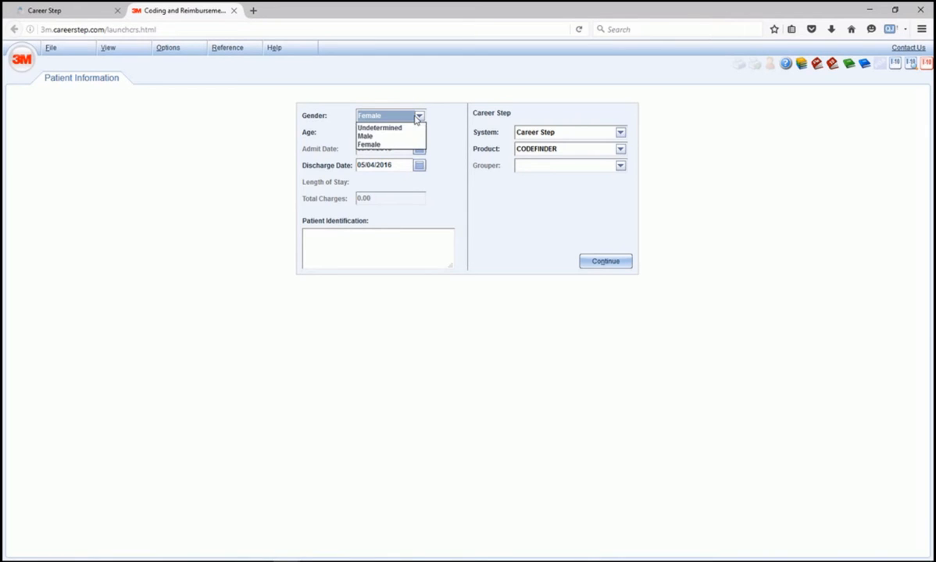
left_click(386, 143)
type("55")
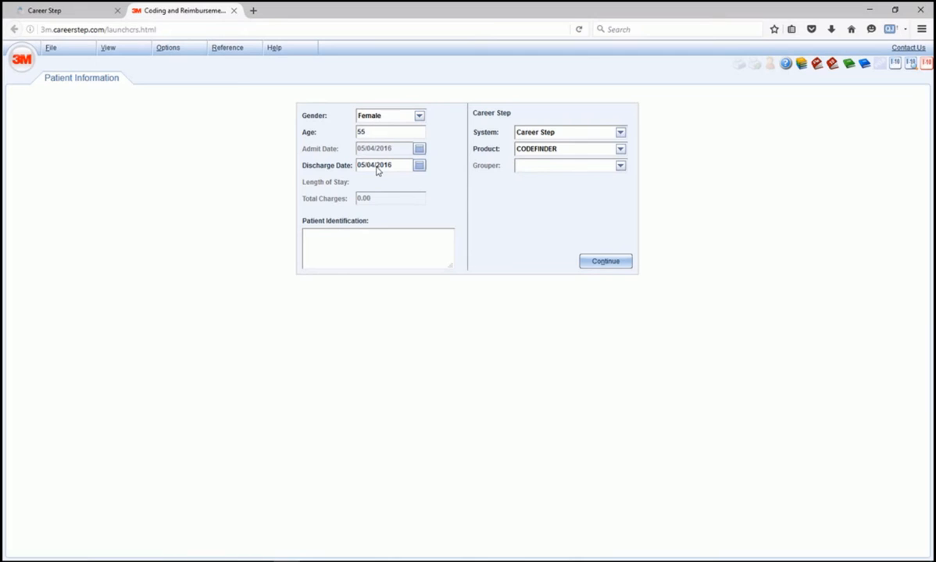
left_click(419, 166)
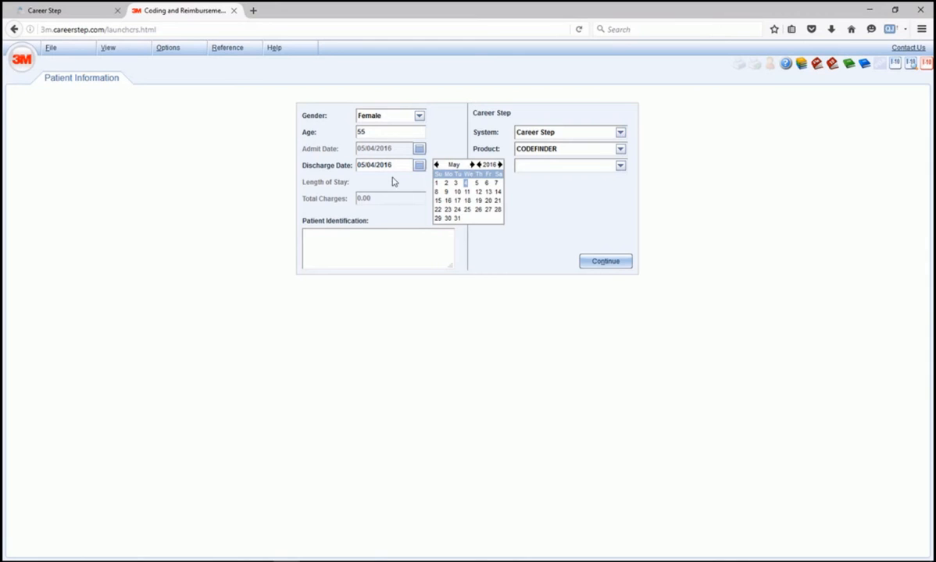
left_click(552, 199)
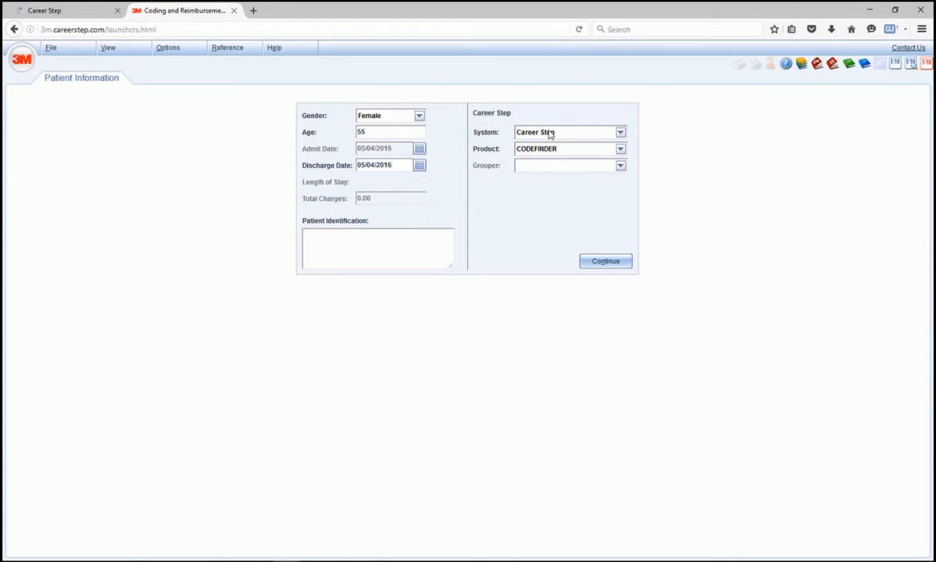
Step: Select Career Step as the system and DRGFINDER as the product for this patient
left_click(620, 133)
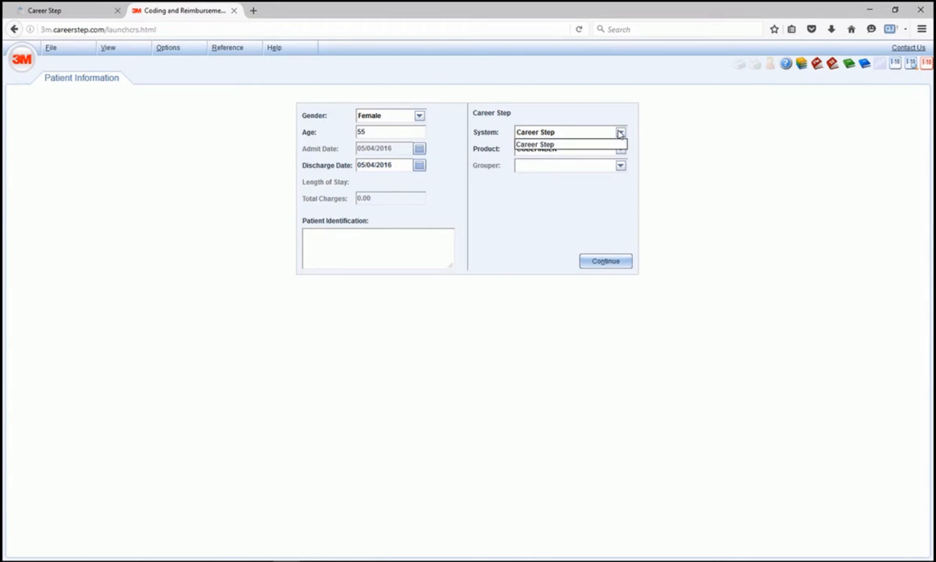
left_click(619, 144)
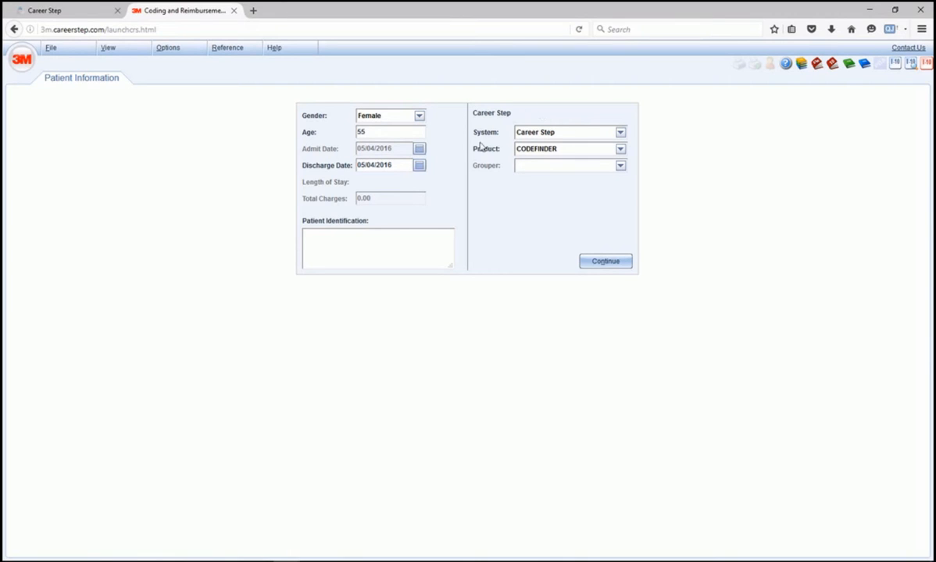
left_click(621, 150)
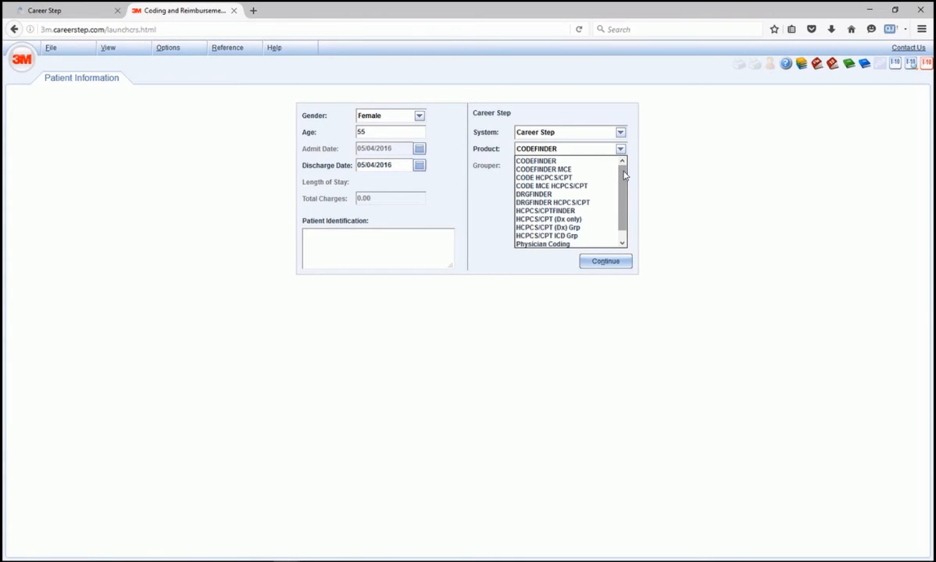
left_click_drag(623, 171, 619, 193)
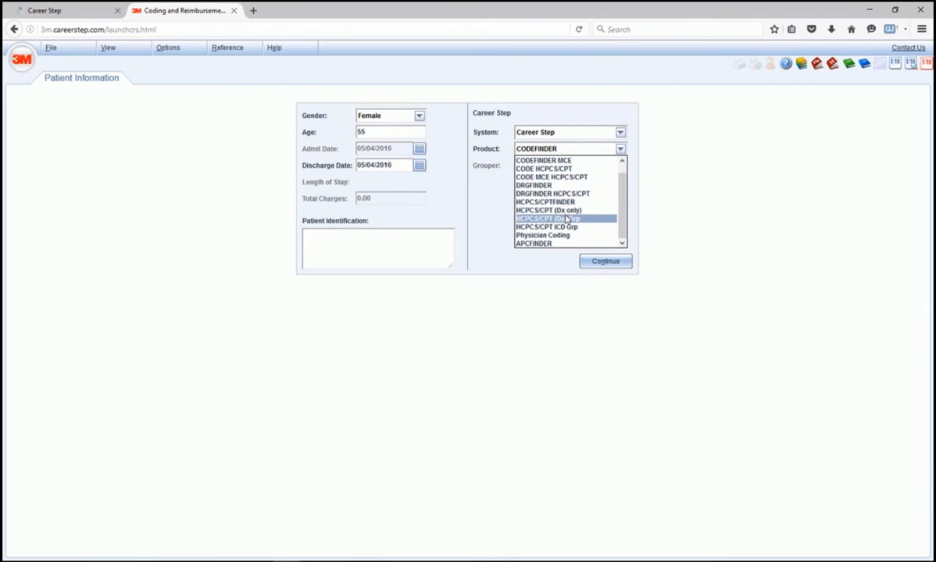
left_click(538, 187)
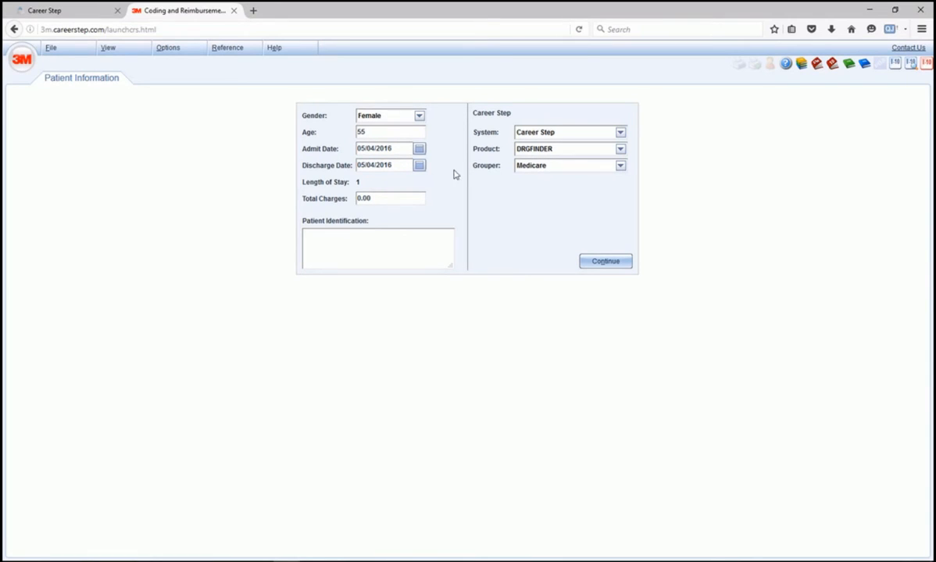
Step: Choose the Medicare grouper, proceed with the patient information and set the patient disposition to Home, Self Care (UB-01)
left_click(557, 167)
left_click(545, 179)
left_click(591, 264)
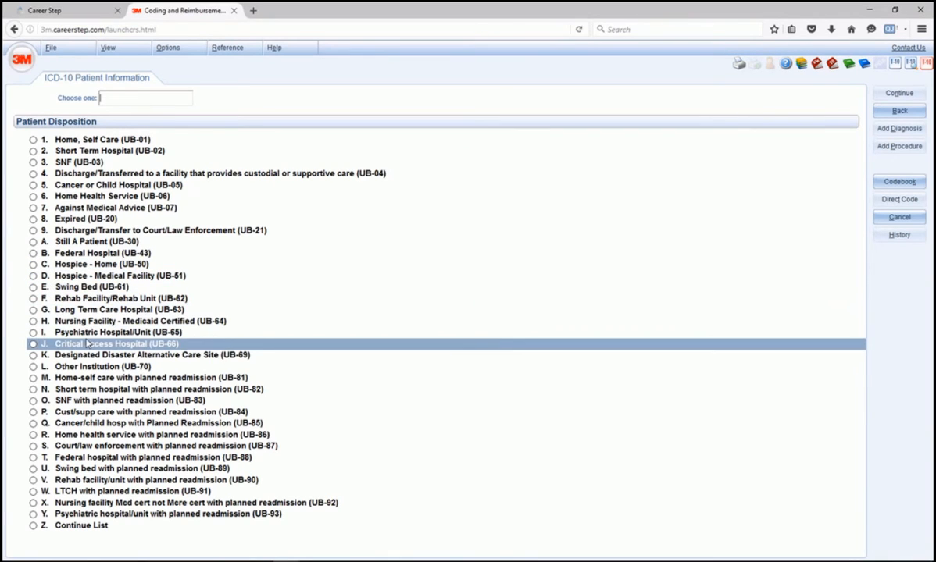
left_click(34, 141)
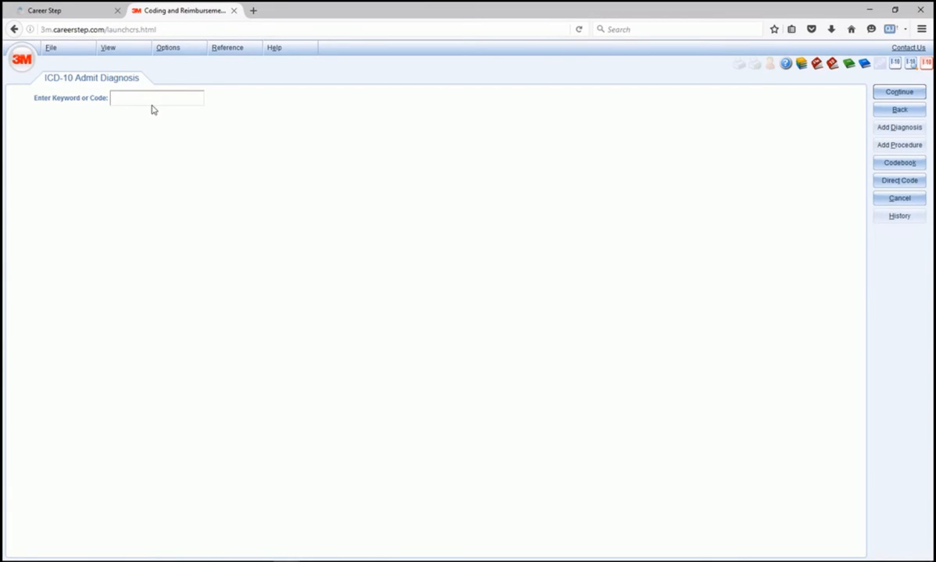
Step: Look up INFA for the admit diagnosis and specify an acute myocardial infarction, other/unspecified, of the Non-ST elevation (NSTEMI) type
type("INFA")
key("Return")
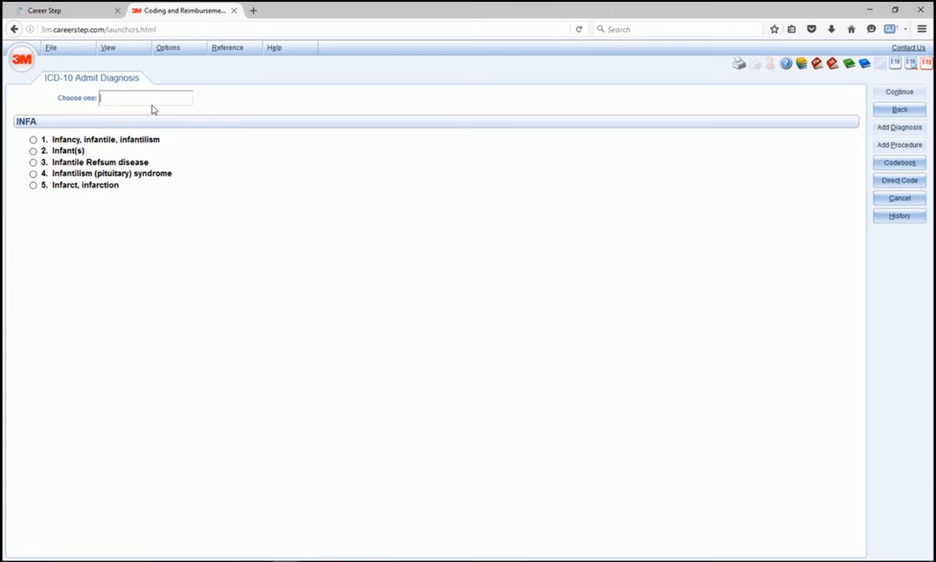
left_click(32, 186)
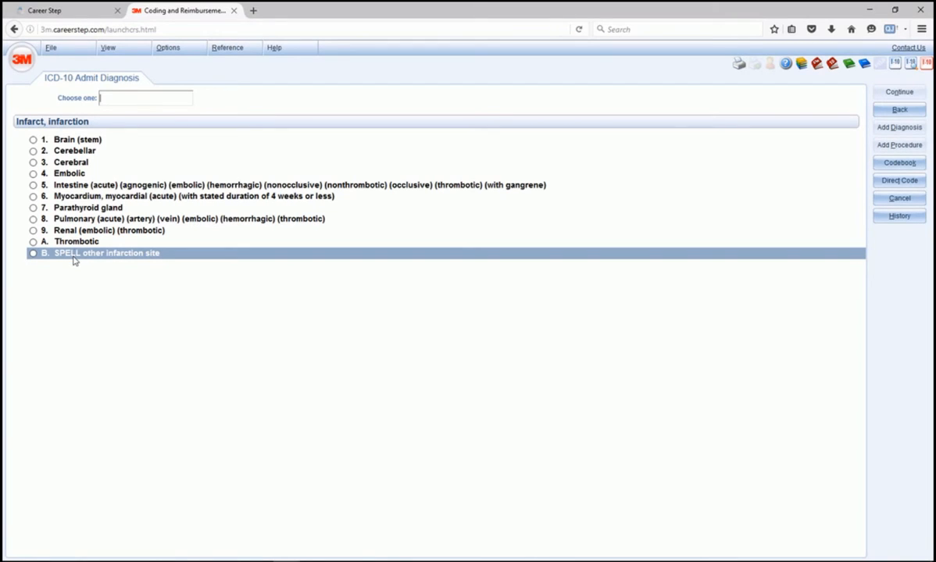
left_click(44, 197)
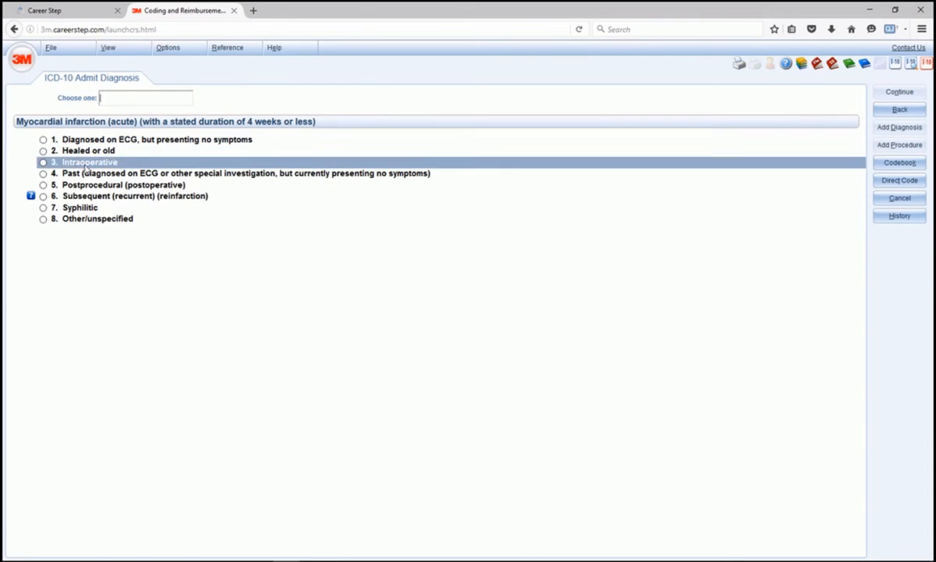
left_click(43, 220)
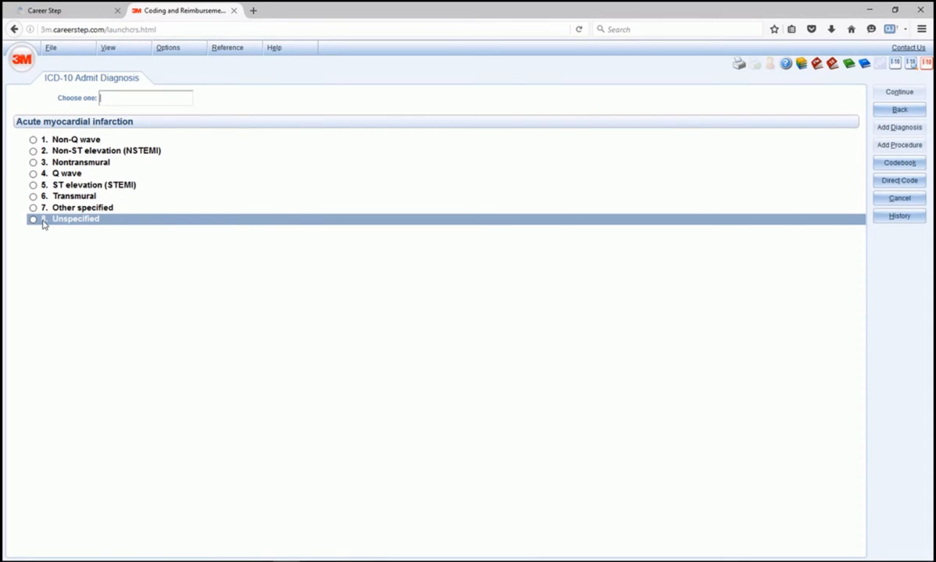
left_click(33, 153)
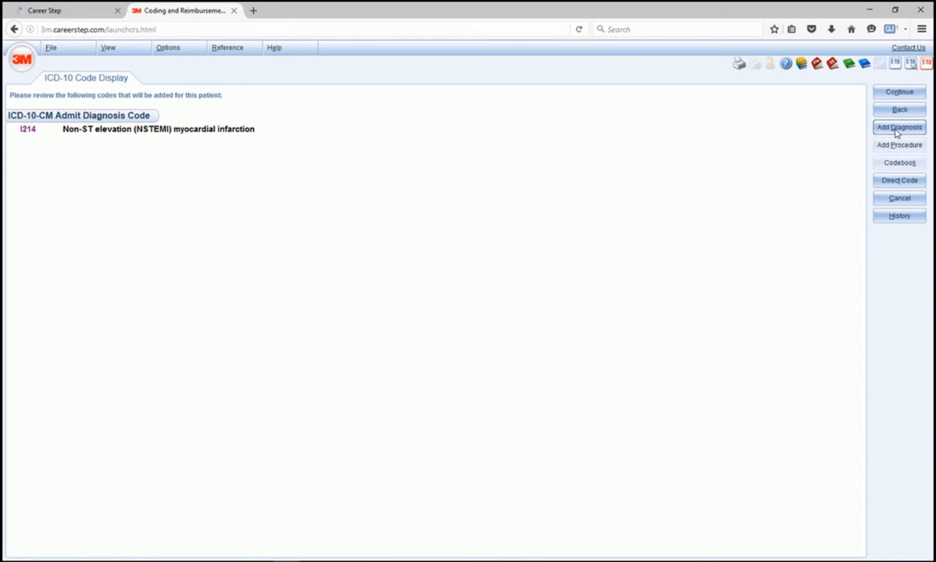
Step: Start the principal diagnosis from the keyword INFA and specify an acute Non-ST elevation (NSTEMI) myocardial infarction
left_click(896, 130)
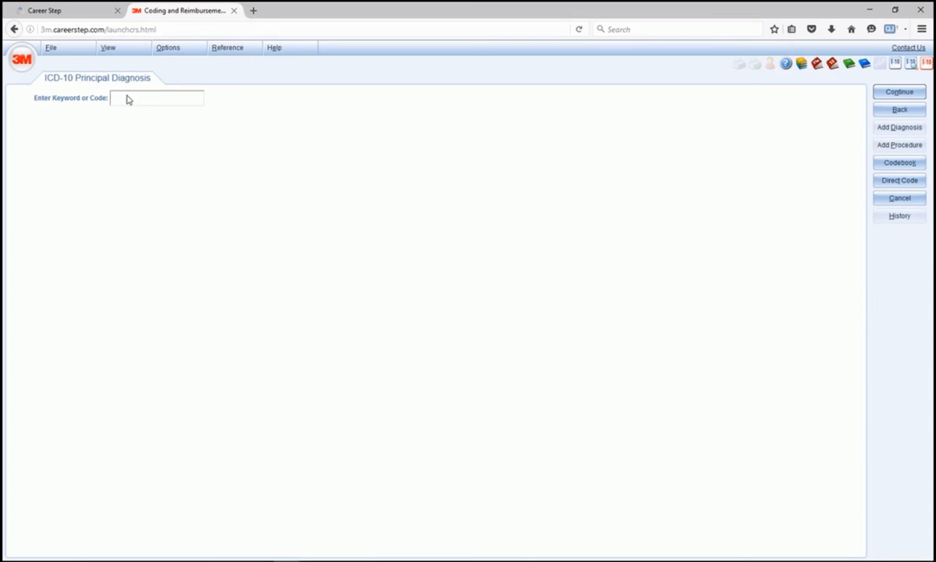
type("INFA")
key("Return")
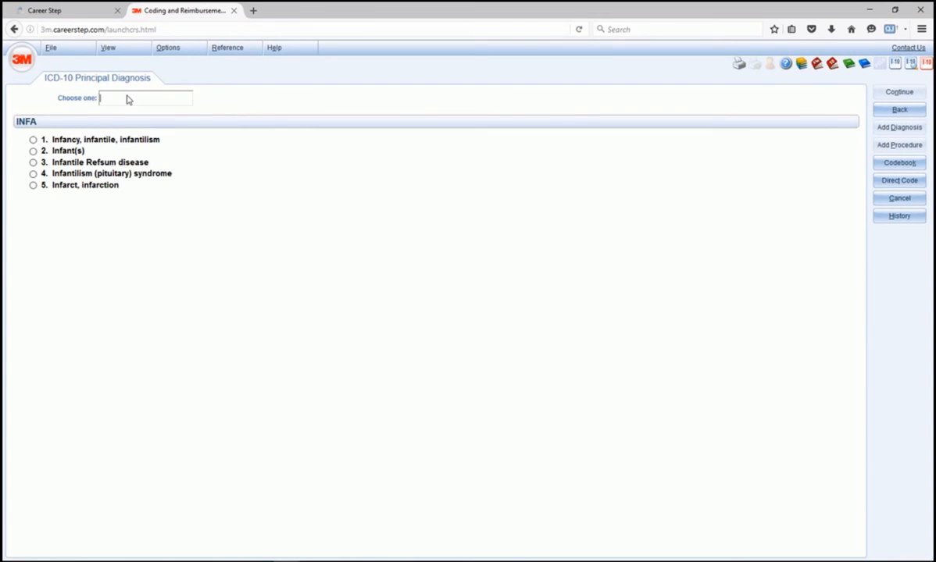
key("5")
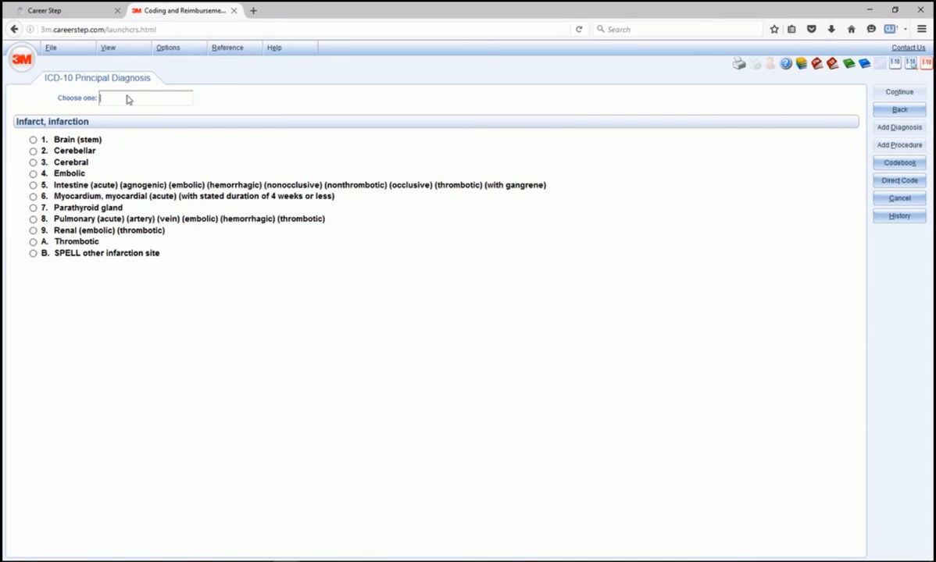
key("6")
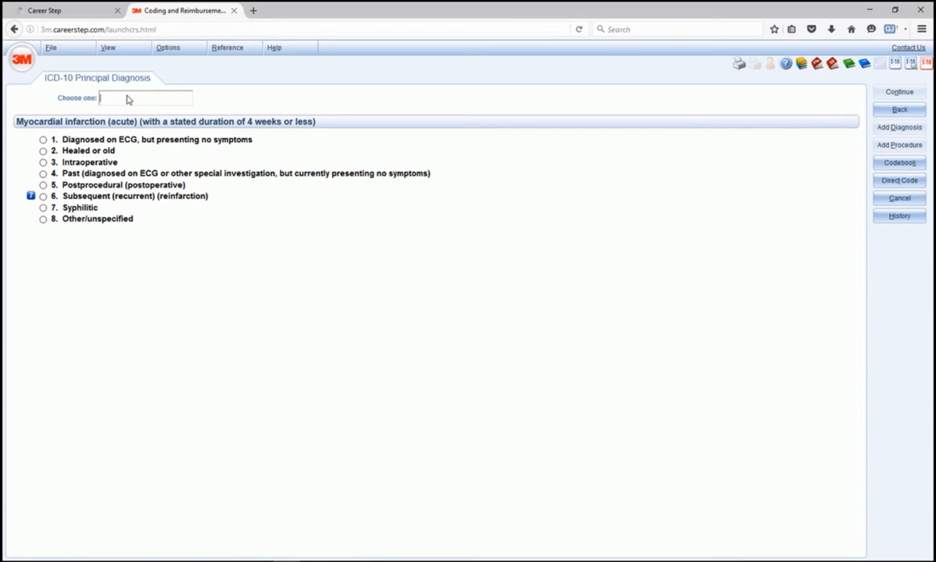
key("8")
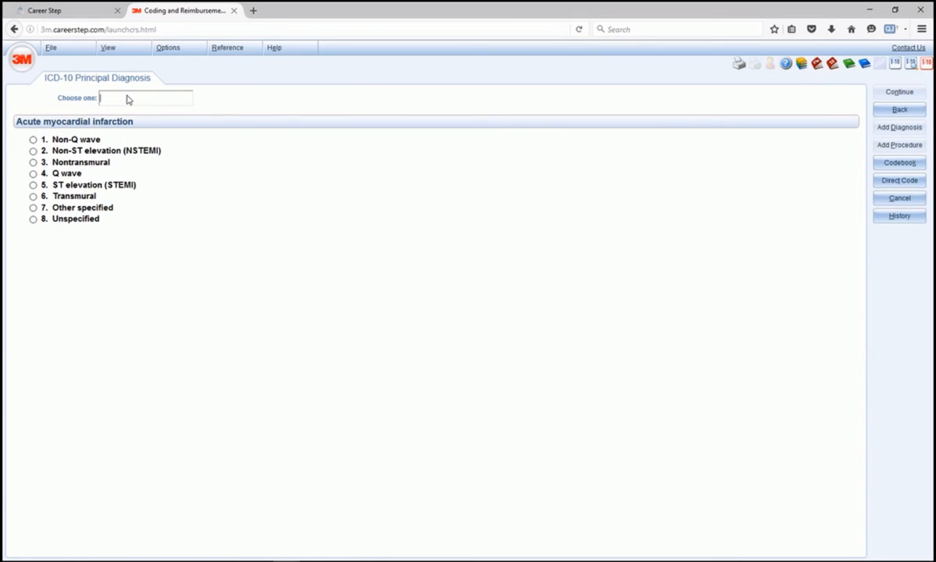
key("8")
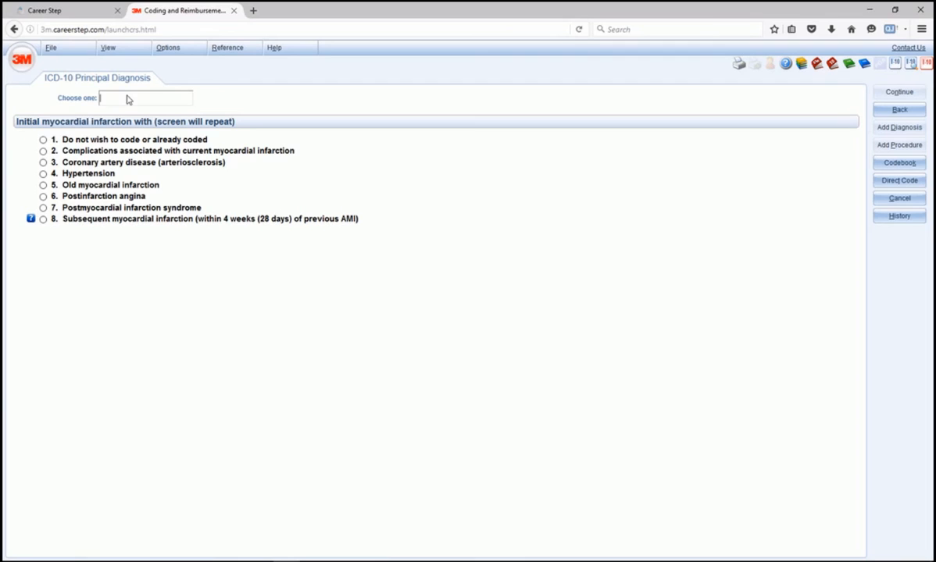
Step: Decline coding associated conditions and tobacco factors, choose no coronary artery procedures, and accept the principal diagnosis code
left_click(102, 142)
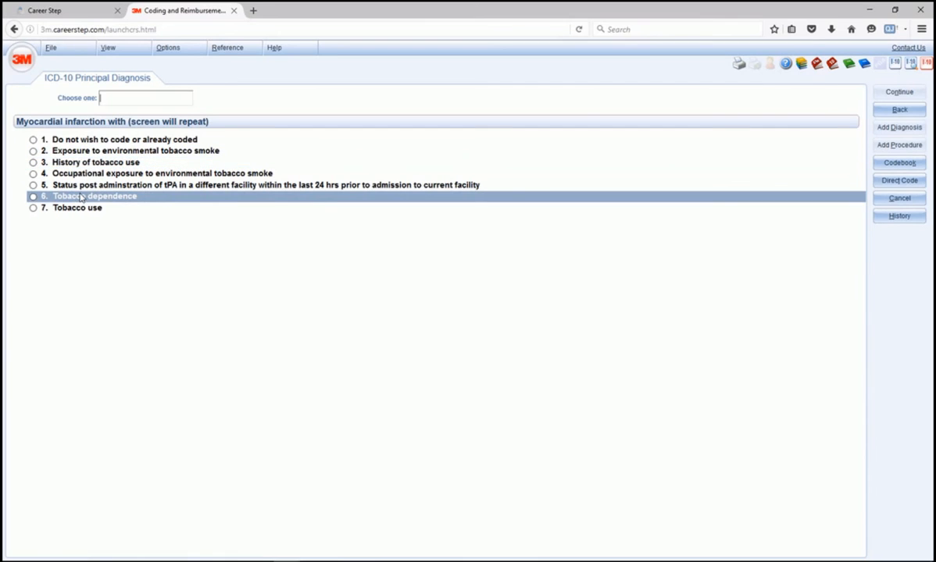
left_click(76, 139)
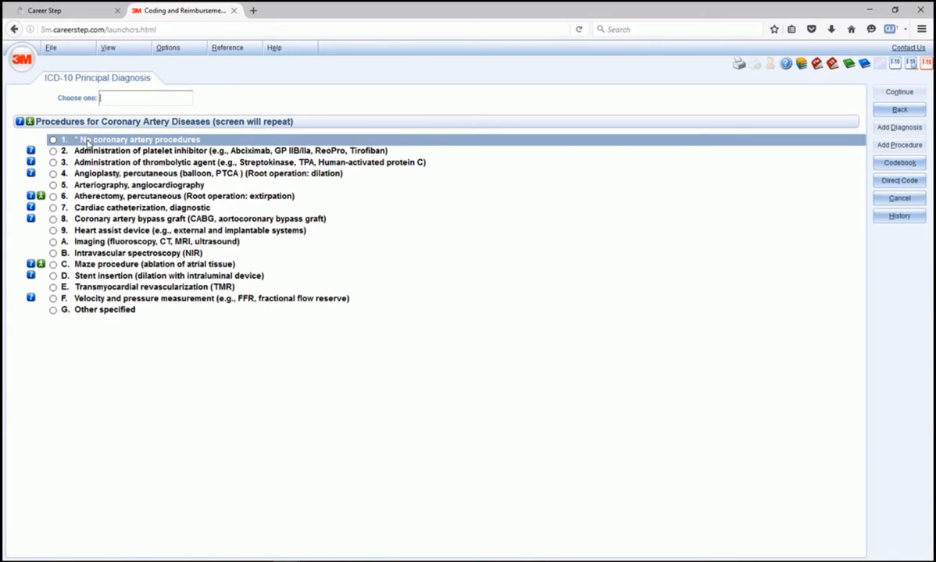
left_click(88, 142)
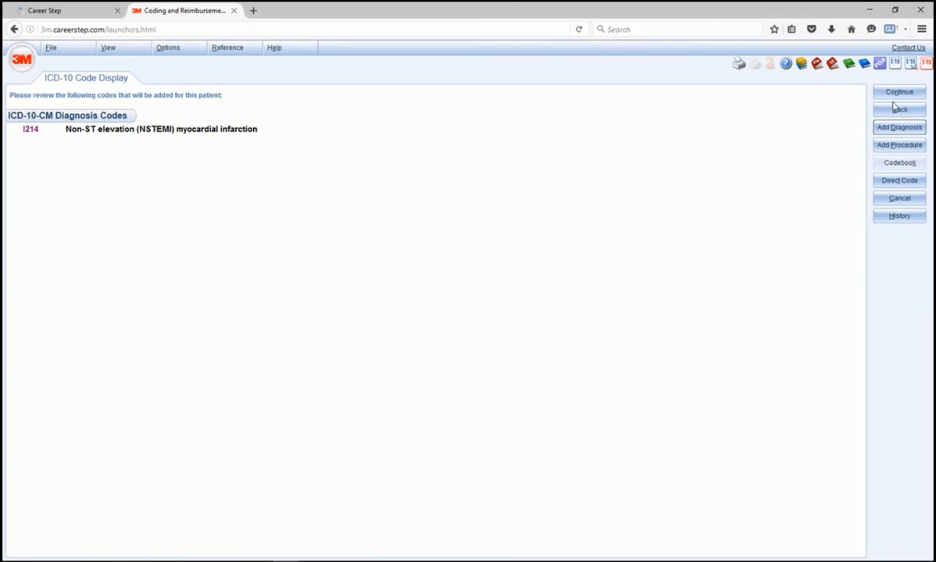
left_click(899, 92)
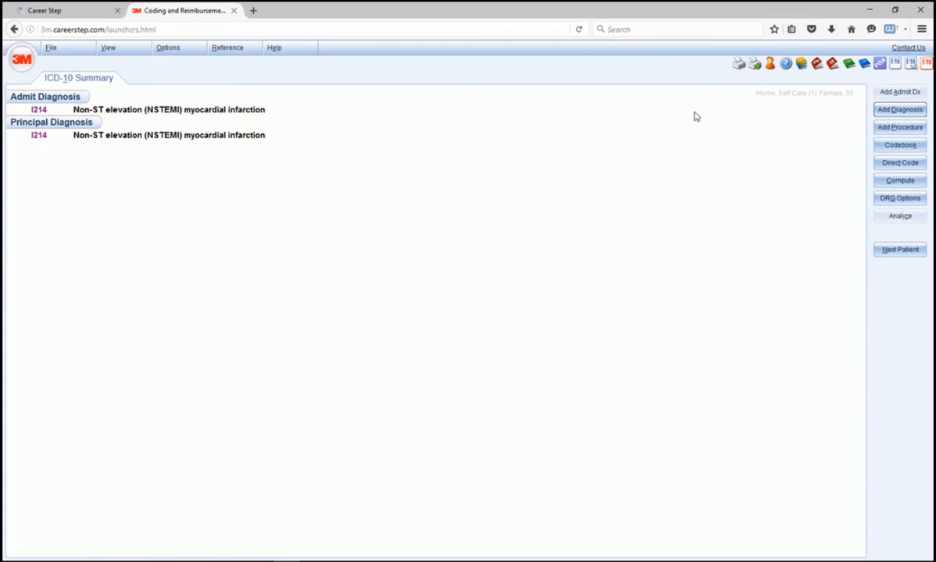
Step: Add secondary diagnoses from the keyword diab for Type 2 diabetes with no complication and long-term insulin use
left_click(894, 109)
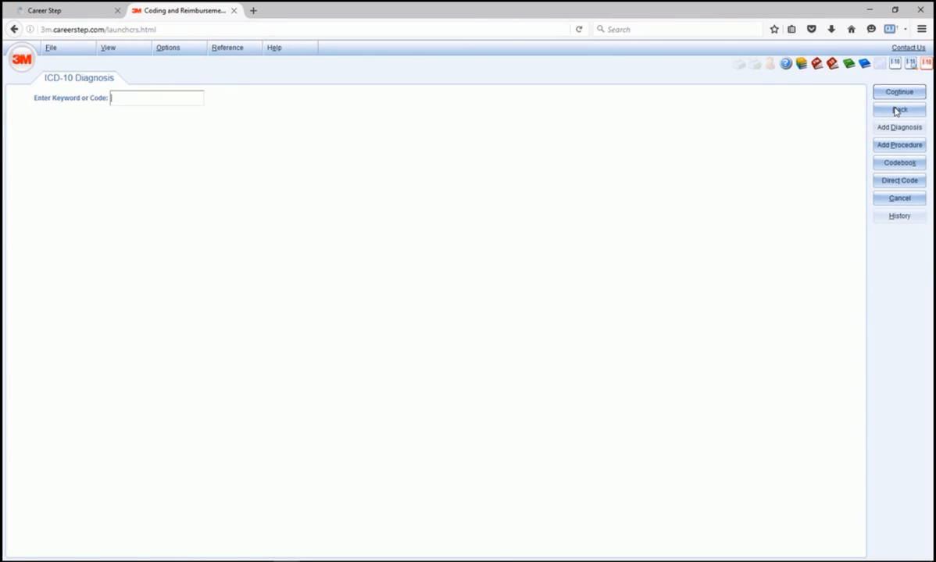
type("diab")
key("Return")
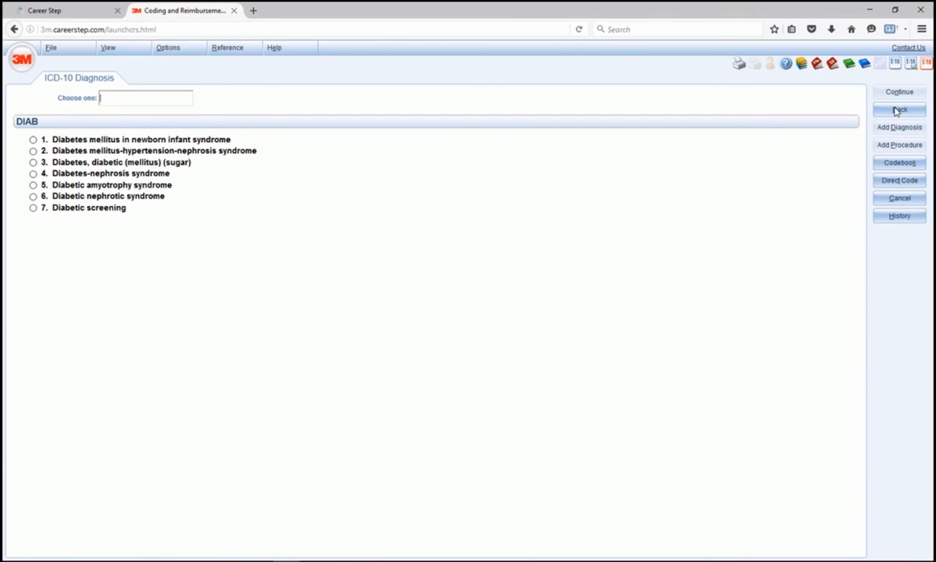
key("3")
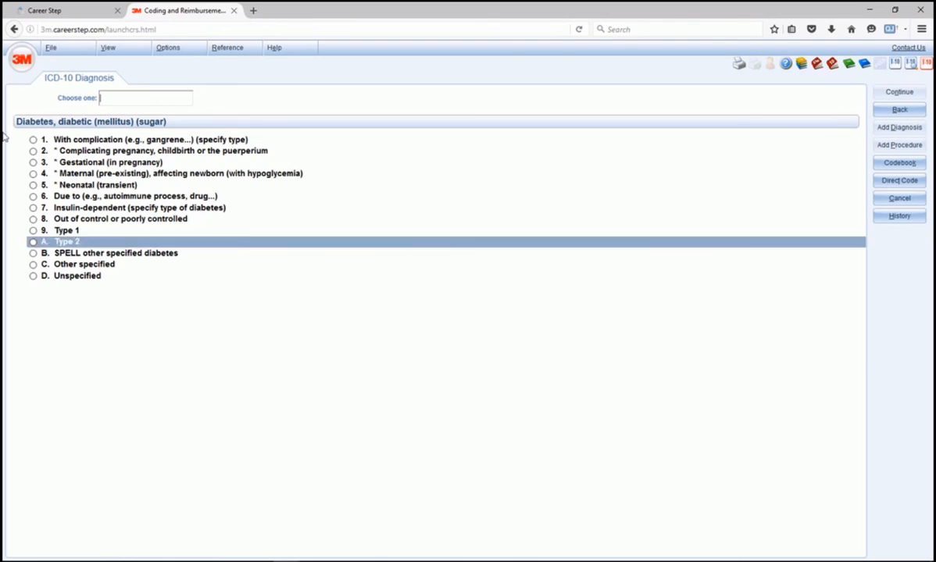
left_click(67, 242)
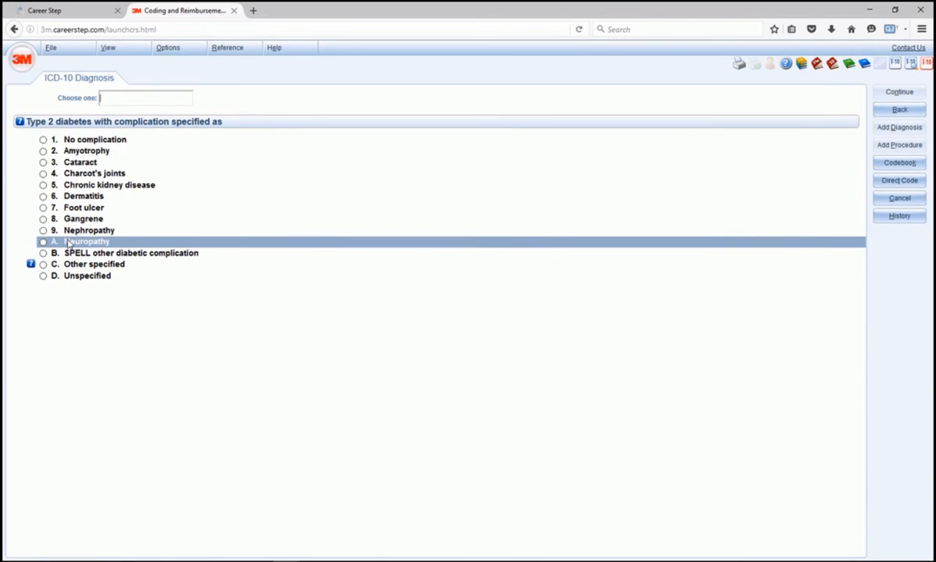
left_click(86, 140)
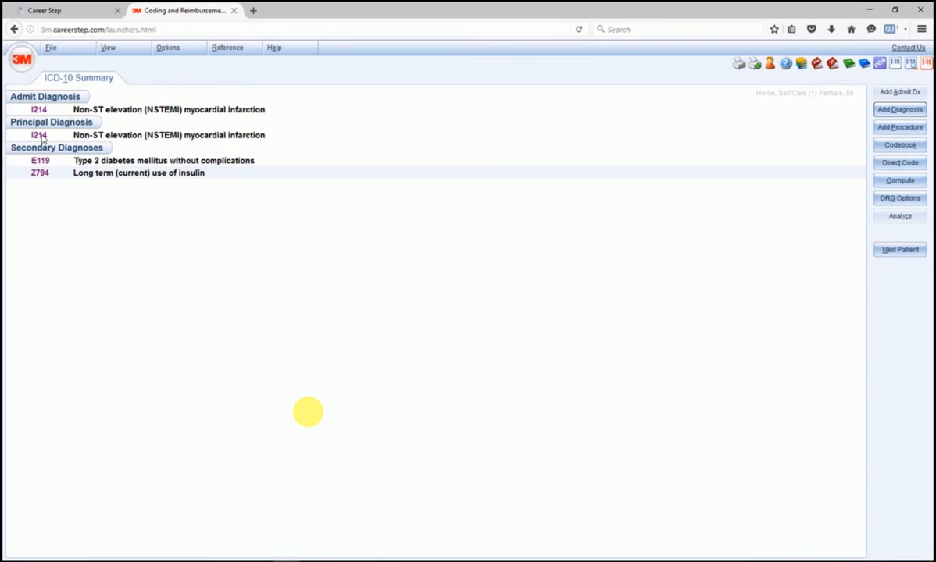
Step: Set the Present On Admission indicator to Y for the I214 principal diagnosis and the E119 diabetes diagnosis
right_click(37, 161)
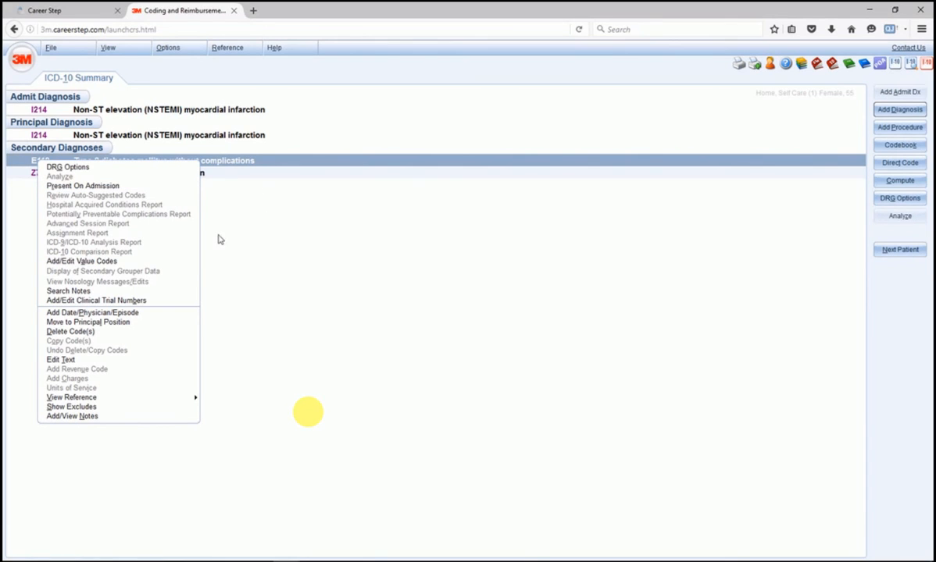
left_click(23, 162)
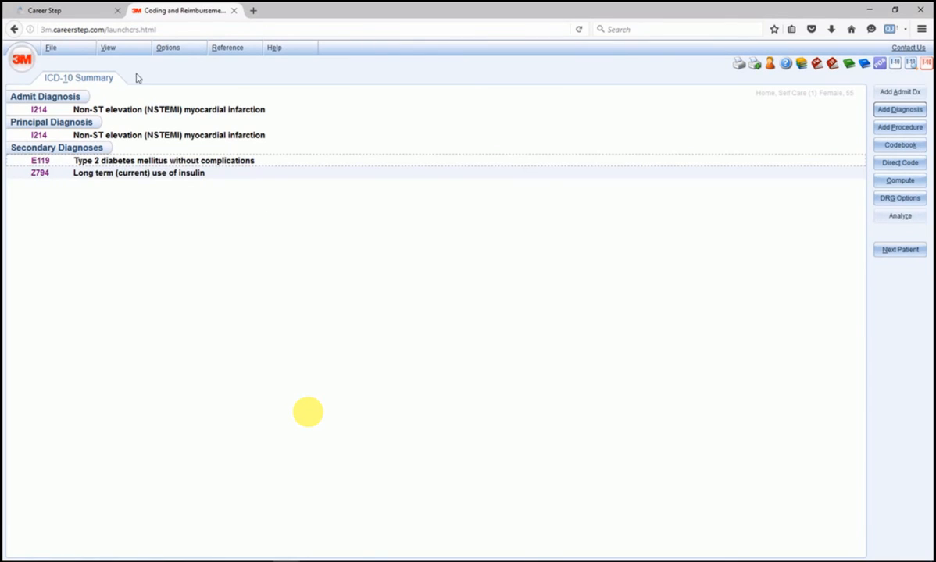
left_click(171, 50)
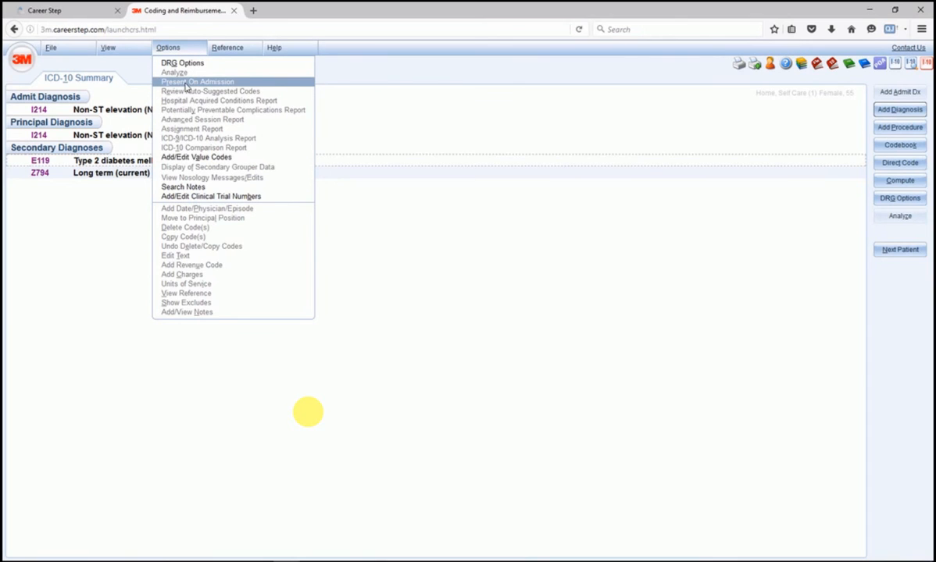
left_click(176, 81)
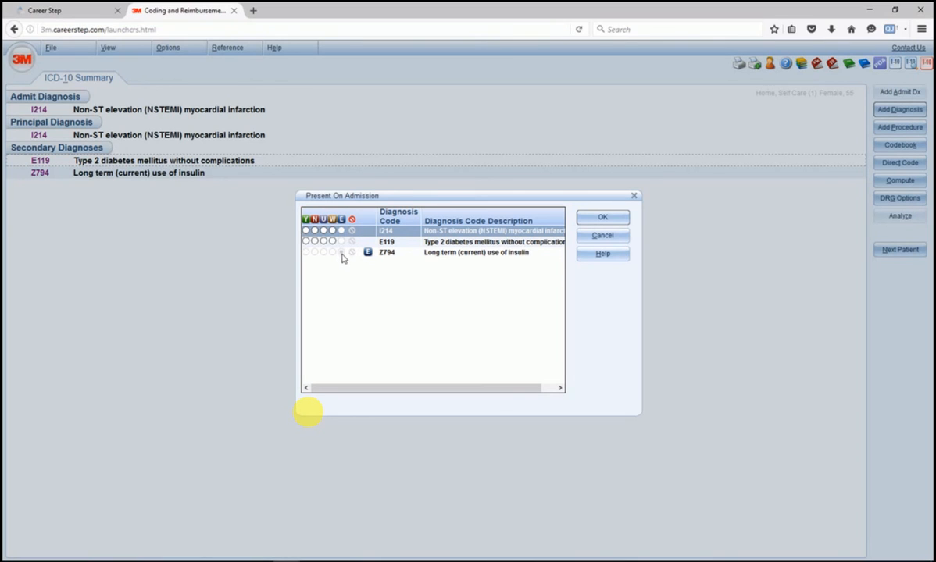
left_click(306, 231)
left_click(305, 241)
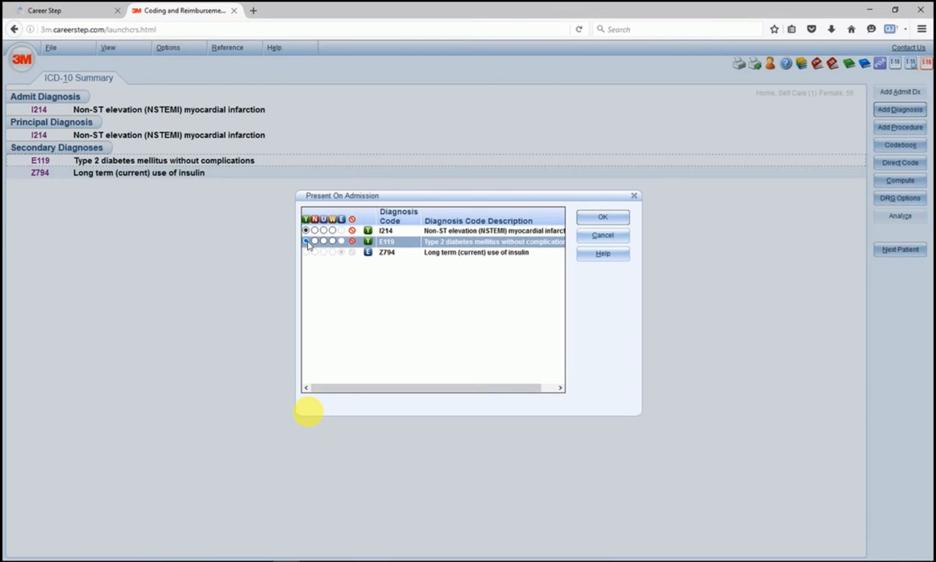
left_click(593, 221)
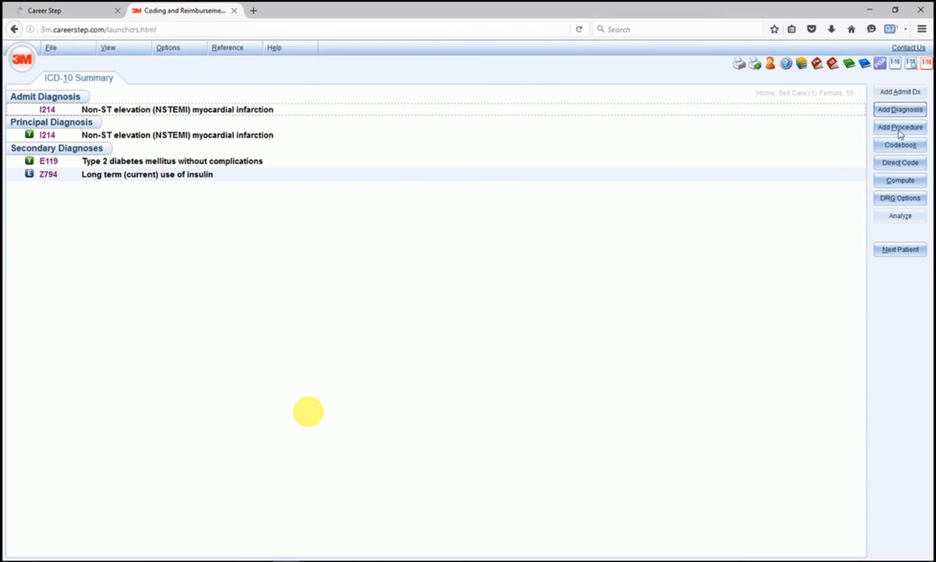
Step: Compute the Medicare DRG for the coded record and acknowledge the 3M nosology edits
left_click(899, 182)
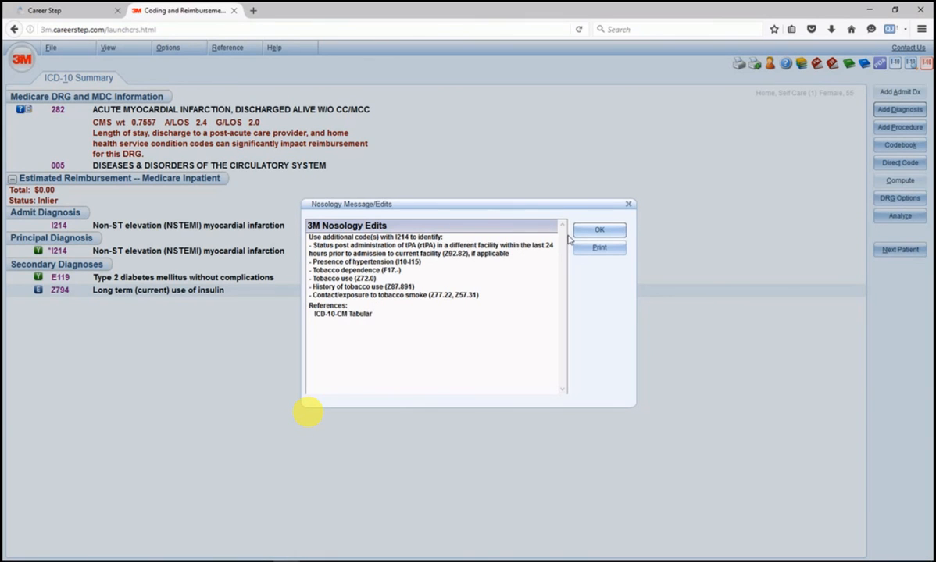
left_click(599, 233)
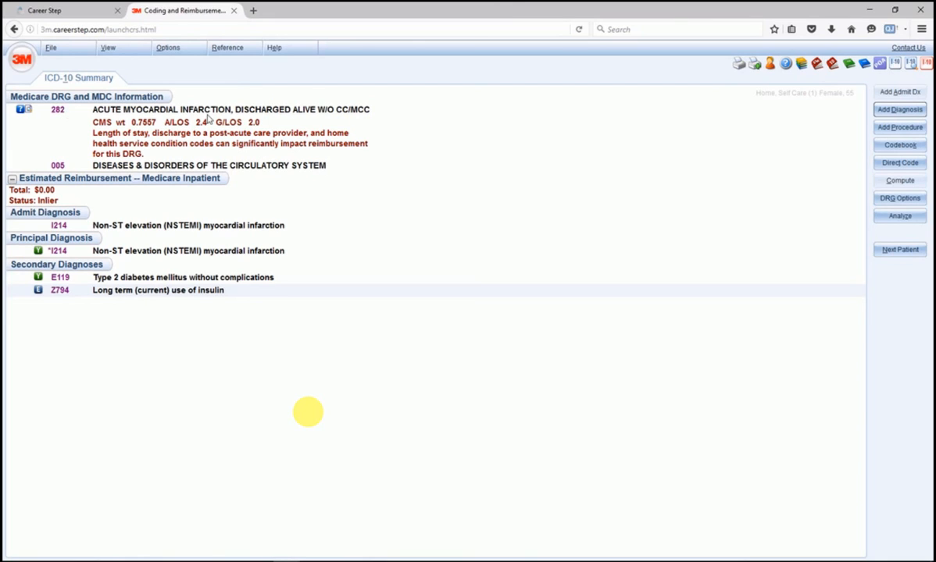
Step: Clear the record for the next patient and close the encoder, leaving the page without saving
left_click(899, 250)
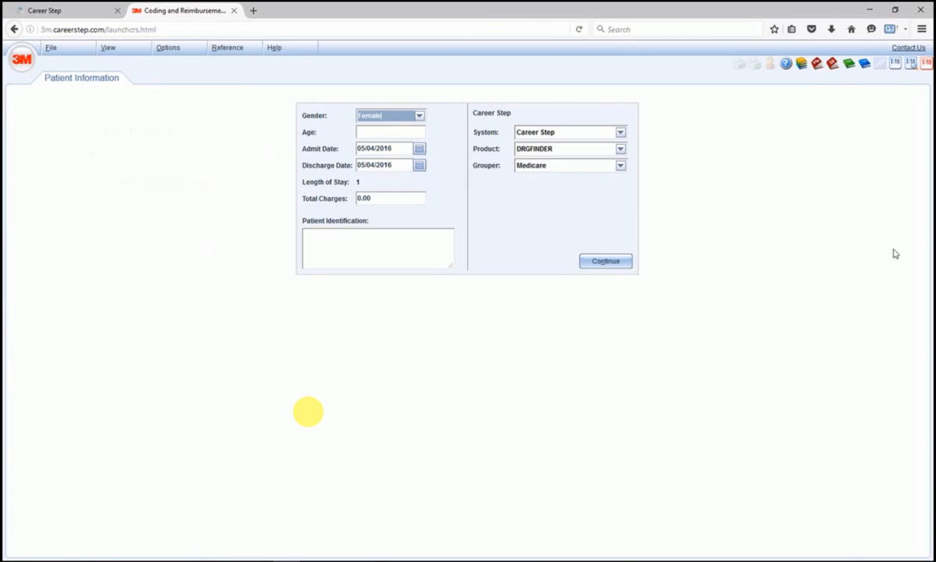
left_click(235, 12)
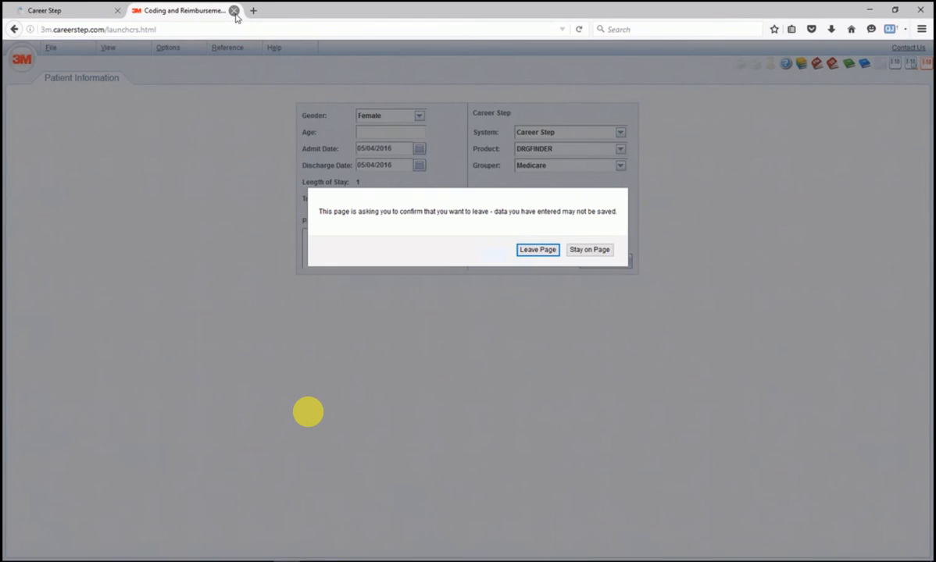
left_click(510, 234)
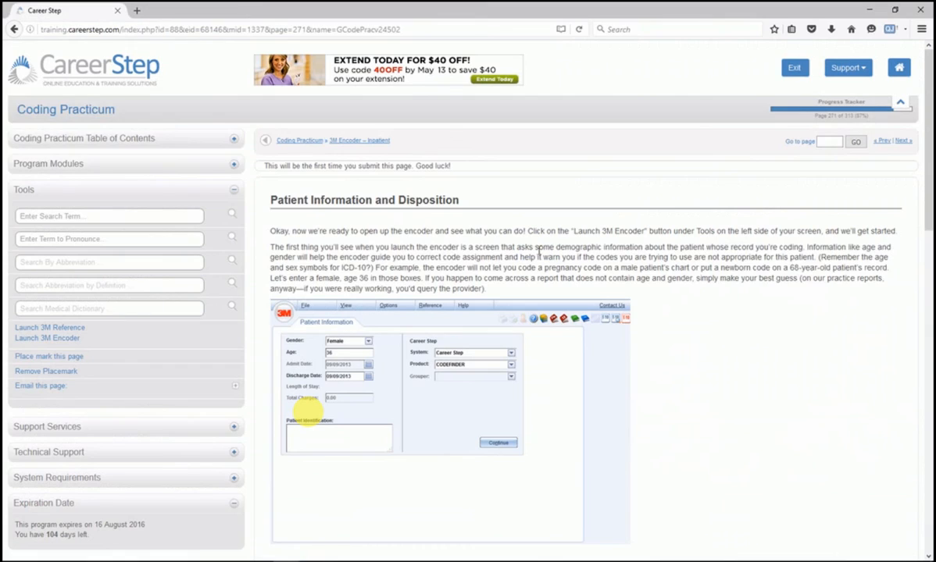